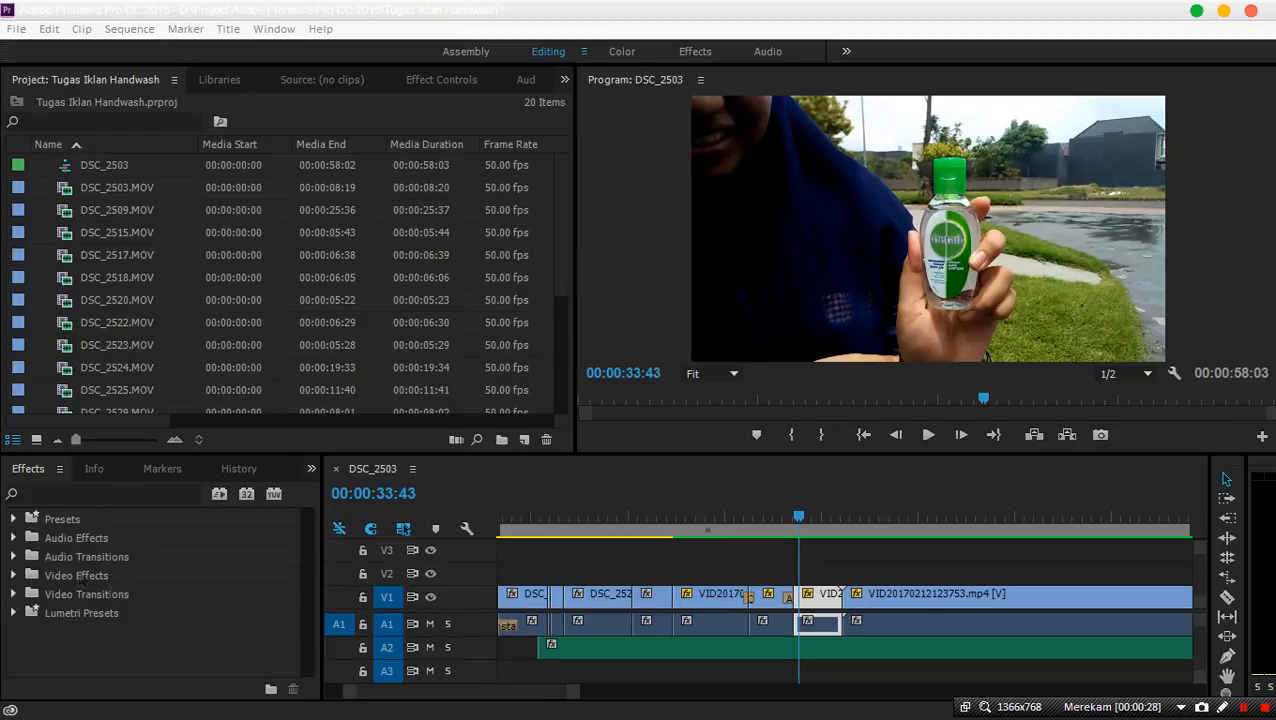
{"action": "mouse_move", "coordinate": [48, 24]}
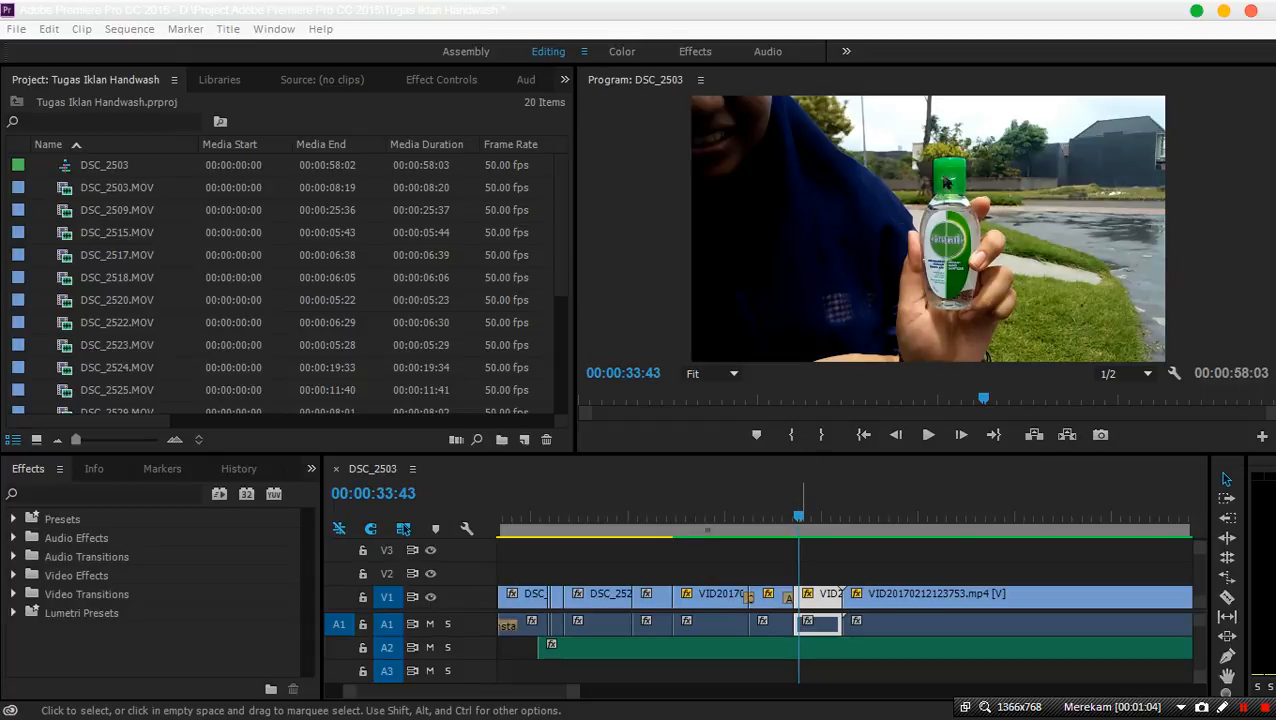
{"action": "left_click", "coordinate": [953, 258]}
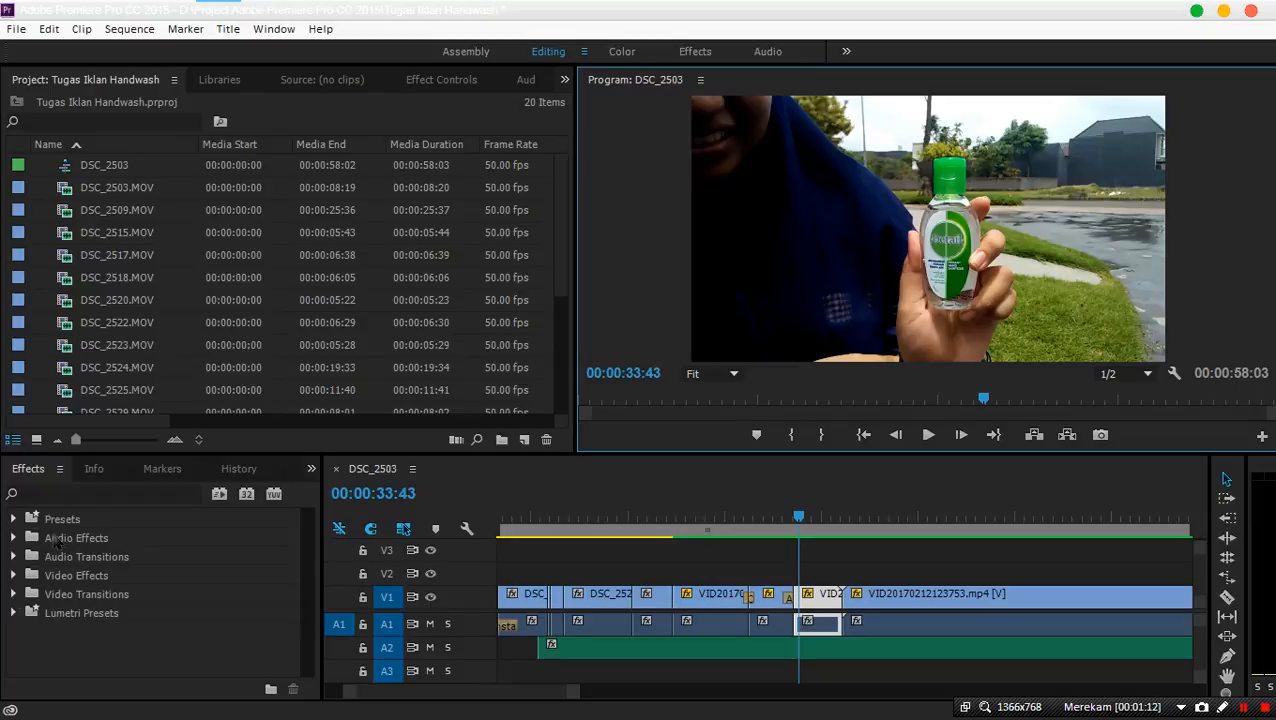
{"action": "left_click", "coordinate": [92, 471]}
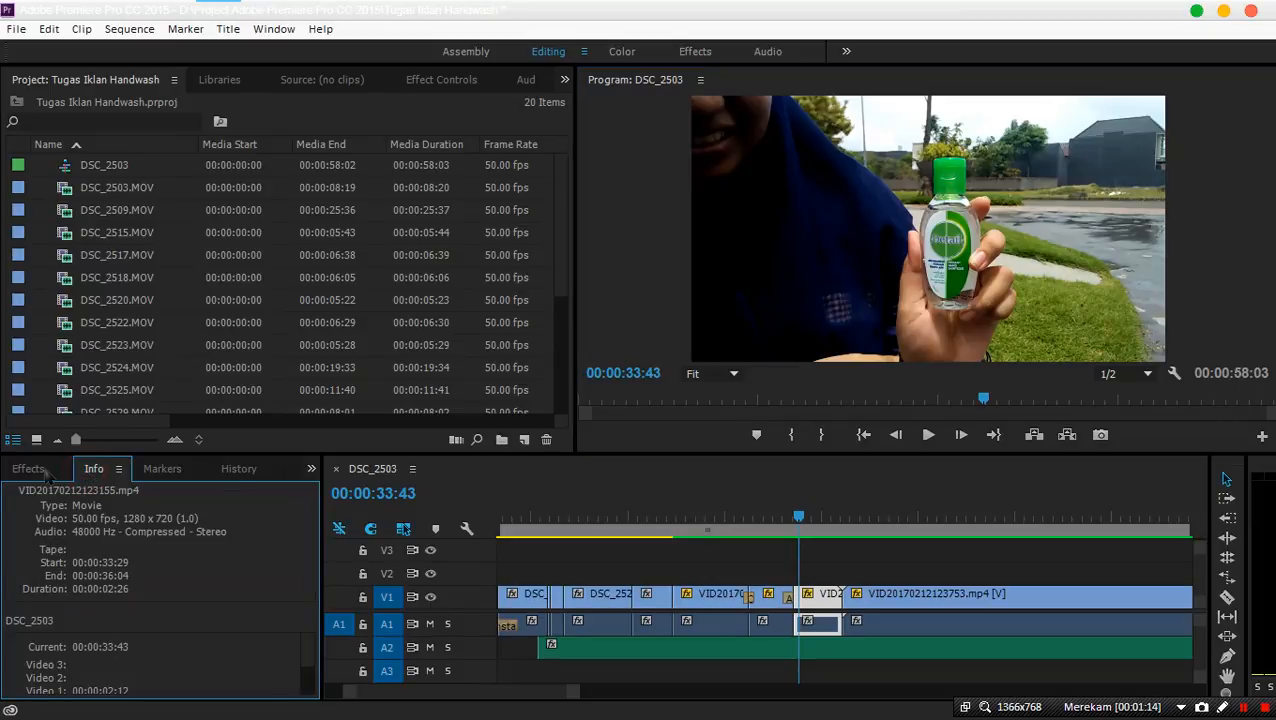
{"action": "left_click", "coordinate": [30, 469]}
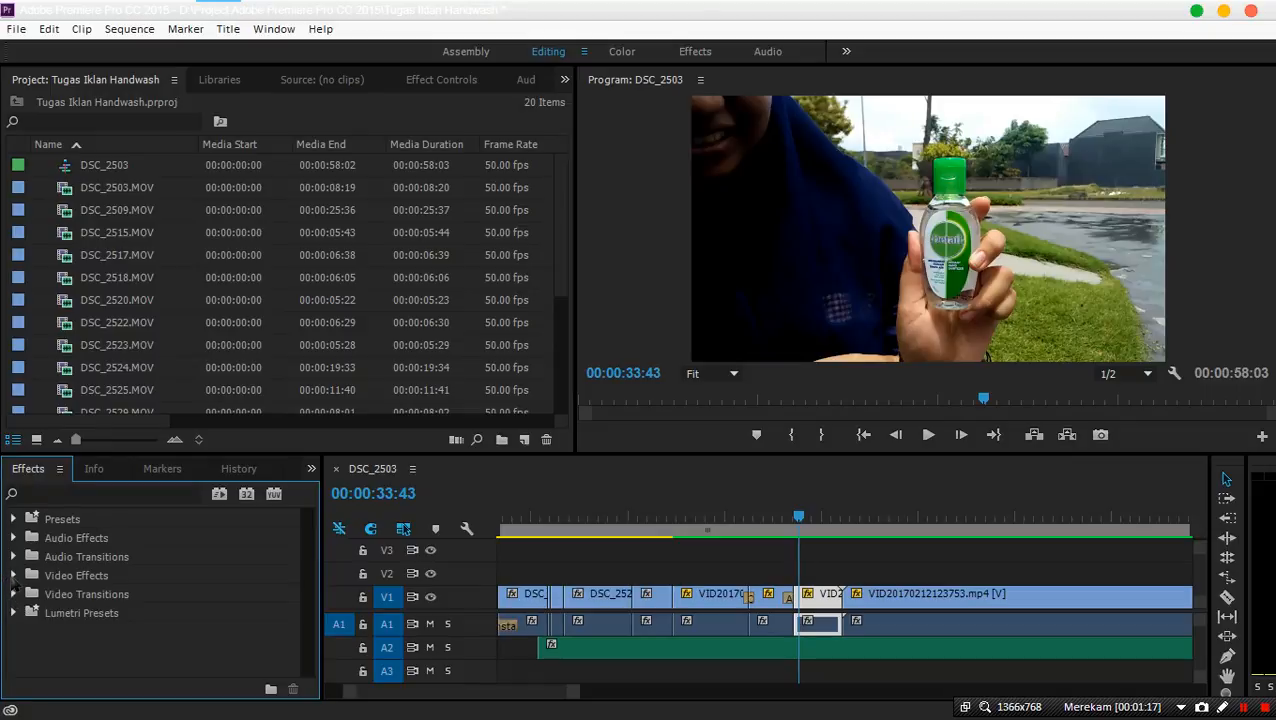
Apply the Camera Blur video effect from Blur & Sharpen to the selected bottle clip on V1
{"action": "left_click", "coordinate": [13, 576]}
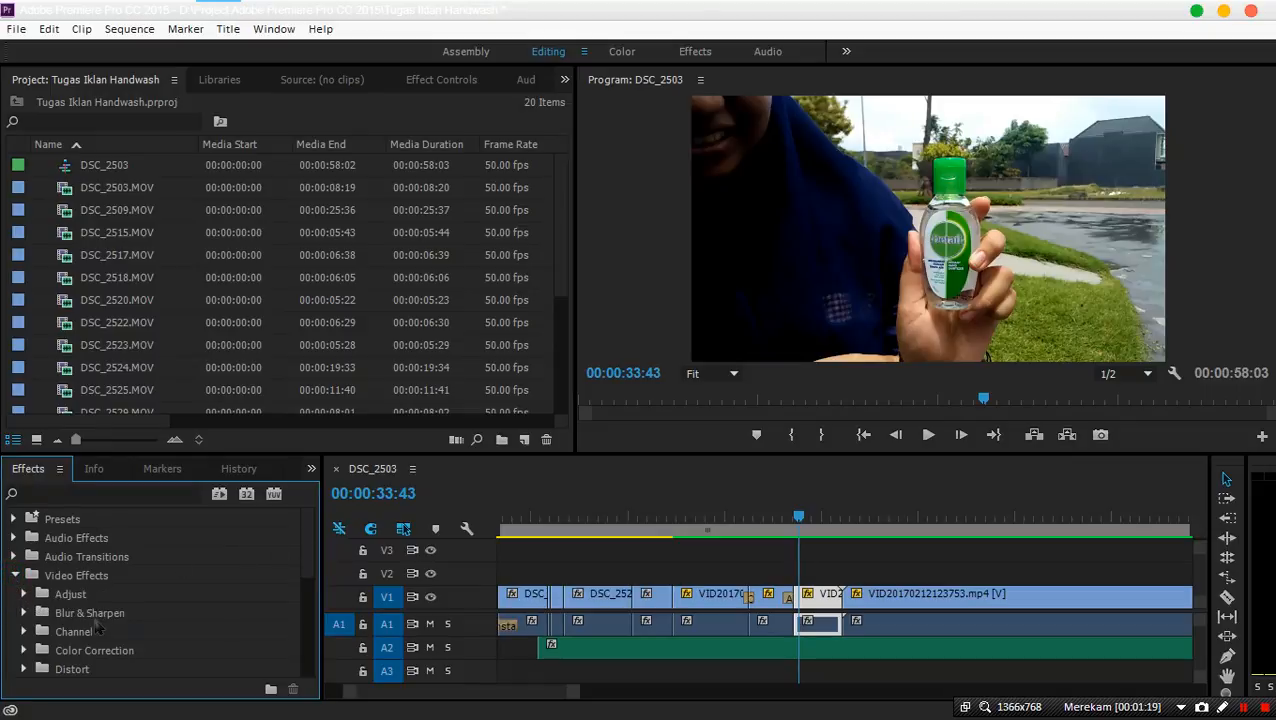
{"action": "scroll", "coordinate": [308, 585], "scroll_direction": "down", "scroll_amount": 1}
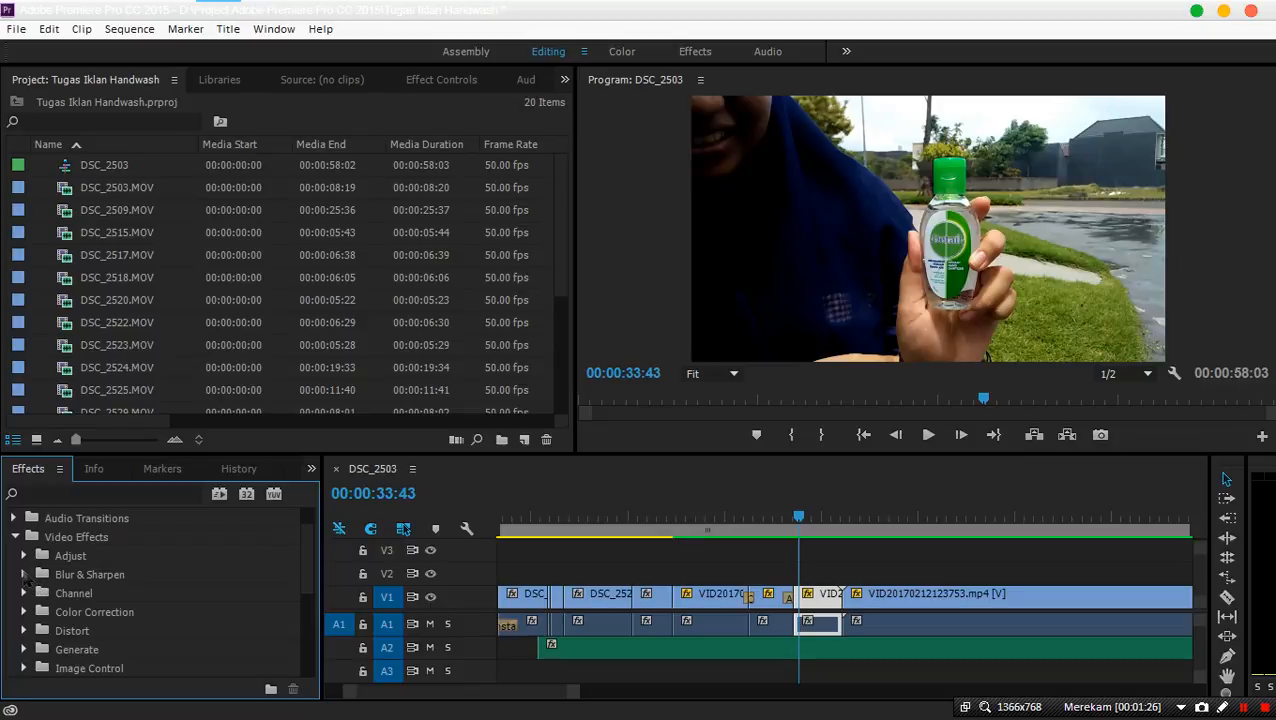
{"action": "left_click", "coordinate": [24, 574]}
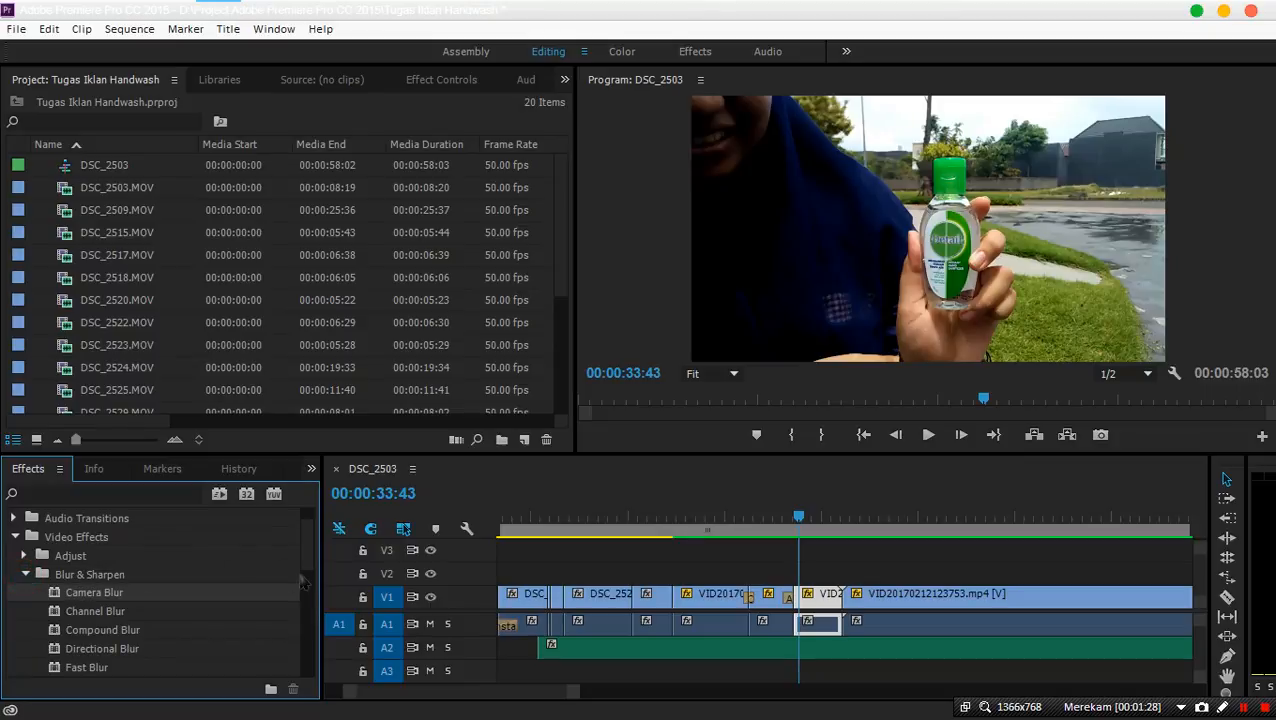
{"action": "left_click_drag", "start_coordinate": [306, 560], "coordinate": [308, 579]}
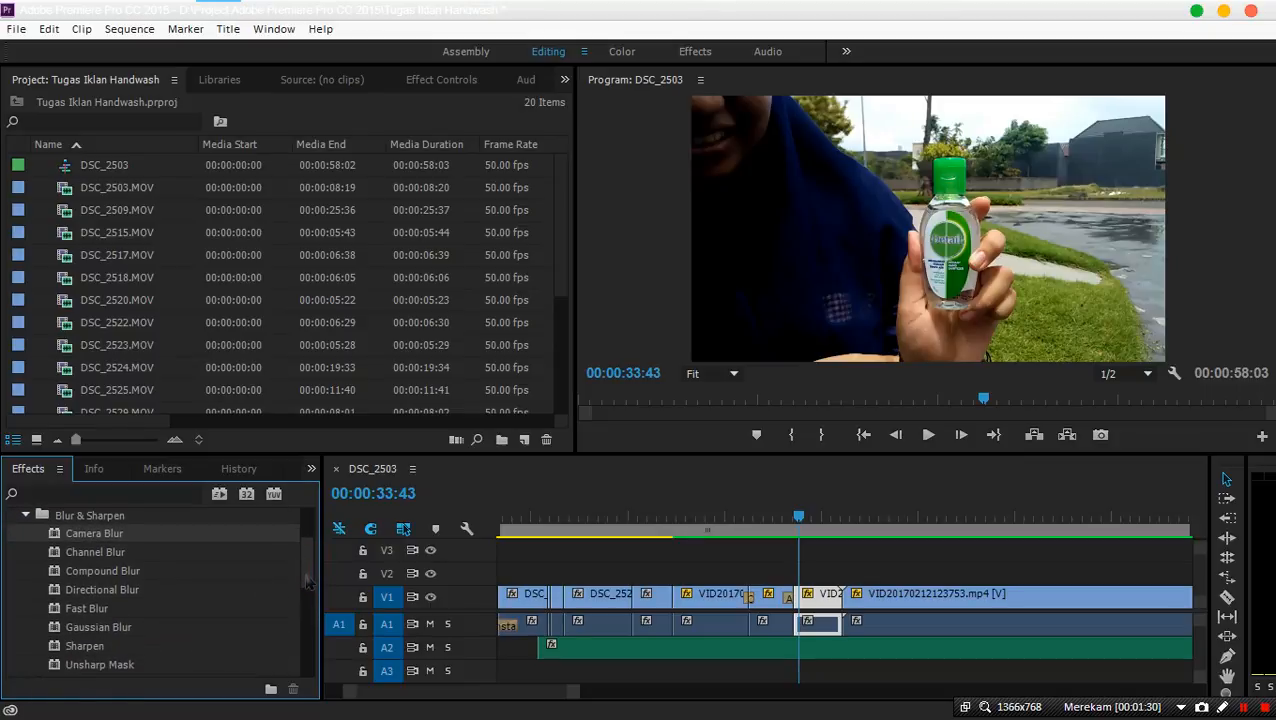
{"action": "left_click", "coordinate": [89, 555]}
{"action": "left_click", "coordinate": [85, 571]}
{"action": "left_click", "coordinate": [88, 590]}
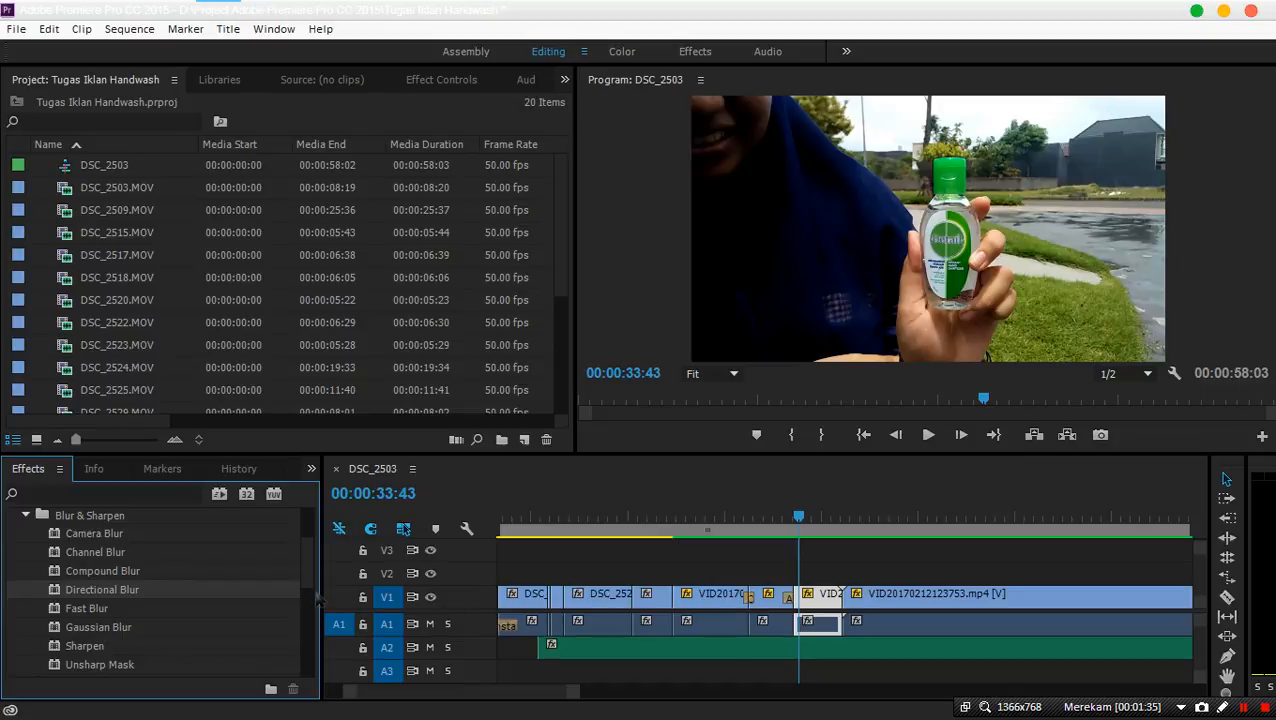
{"action": "scroll", "coordinate": [315, 588], "scroll_direction": "down", "scroll_amount": 2}
{"action": "scroll", "coordinate": [313, 580], "scroll_direction": "up", "scroll_amount": 3}
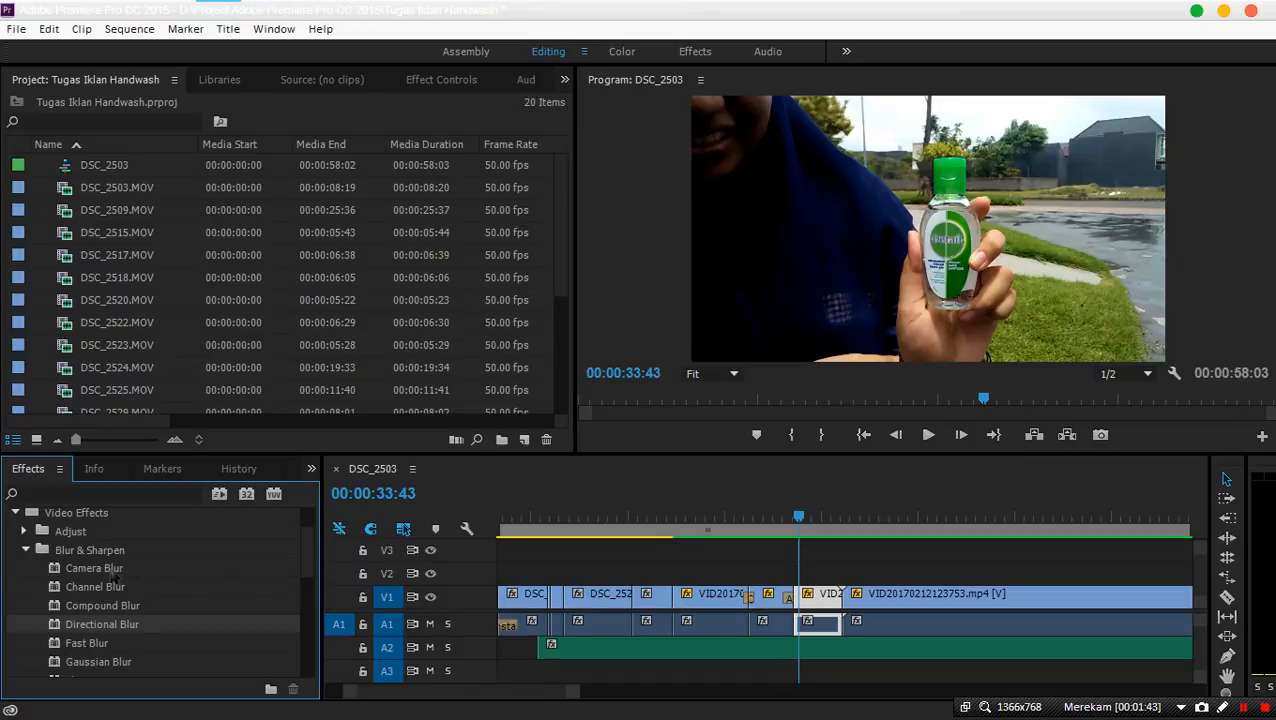
{"action": "left_click_drag", "start_coordinate": [92, 572], "coordinate": [820, 598]}
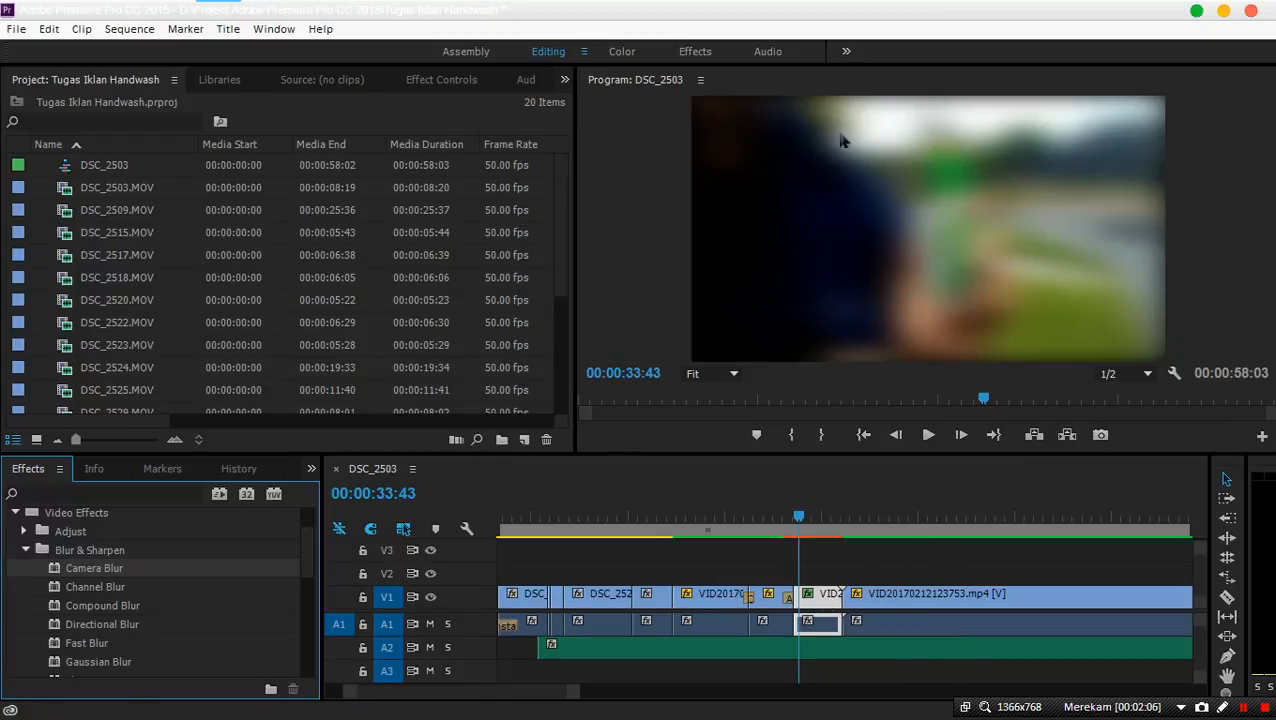
{"action": "left_click", "coordinate": [24, 550]}
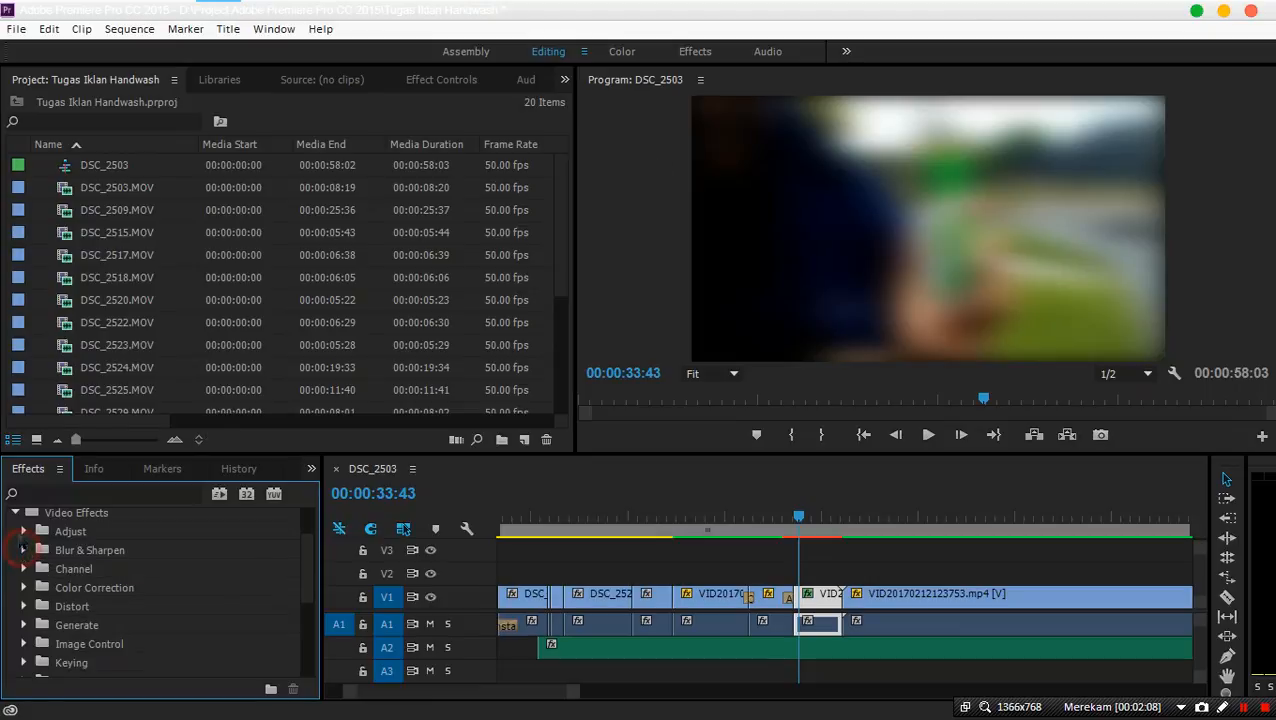
{"action": "left_click", "coordinate": [15, 512]}
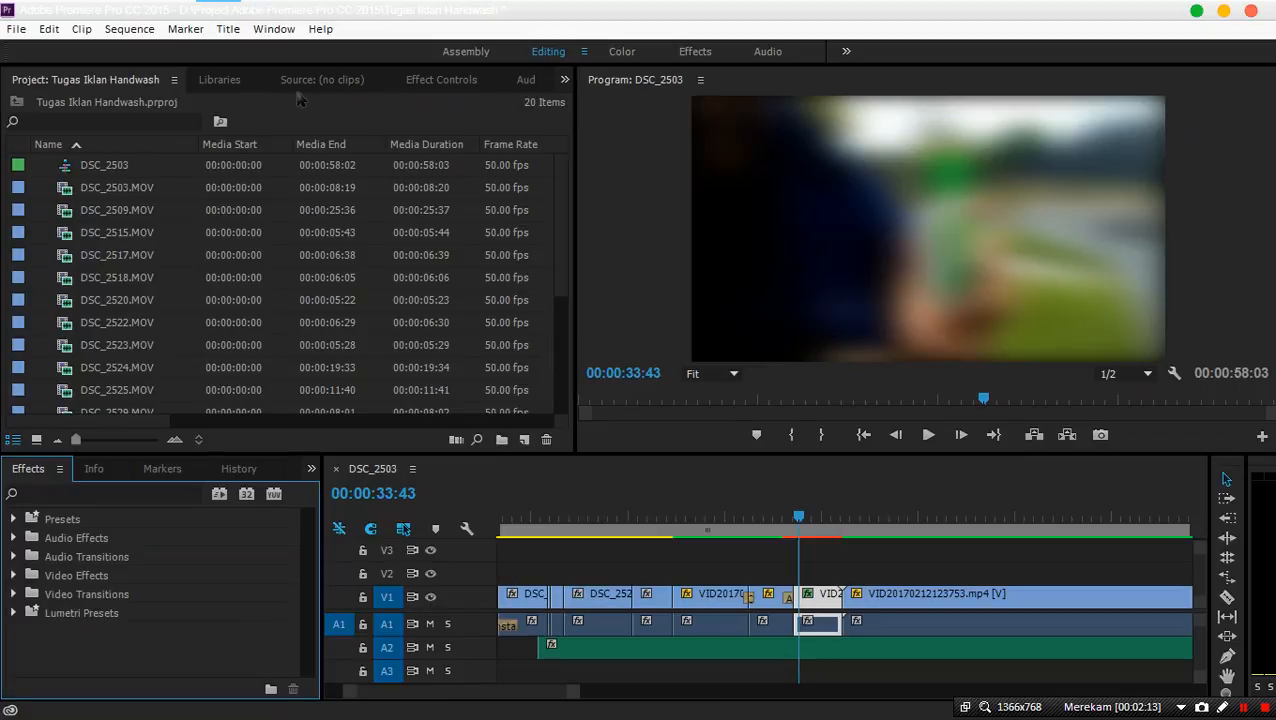
Set the Percent Blur of the clip's Camera Blur effect to 0
{"action": "left_click", "coordinate": [441, 80]}
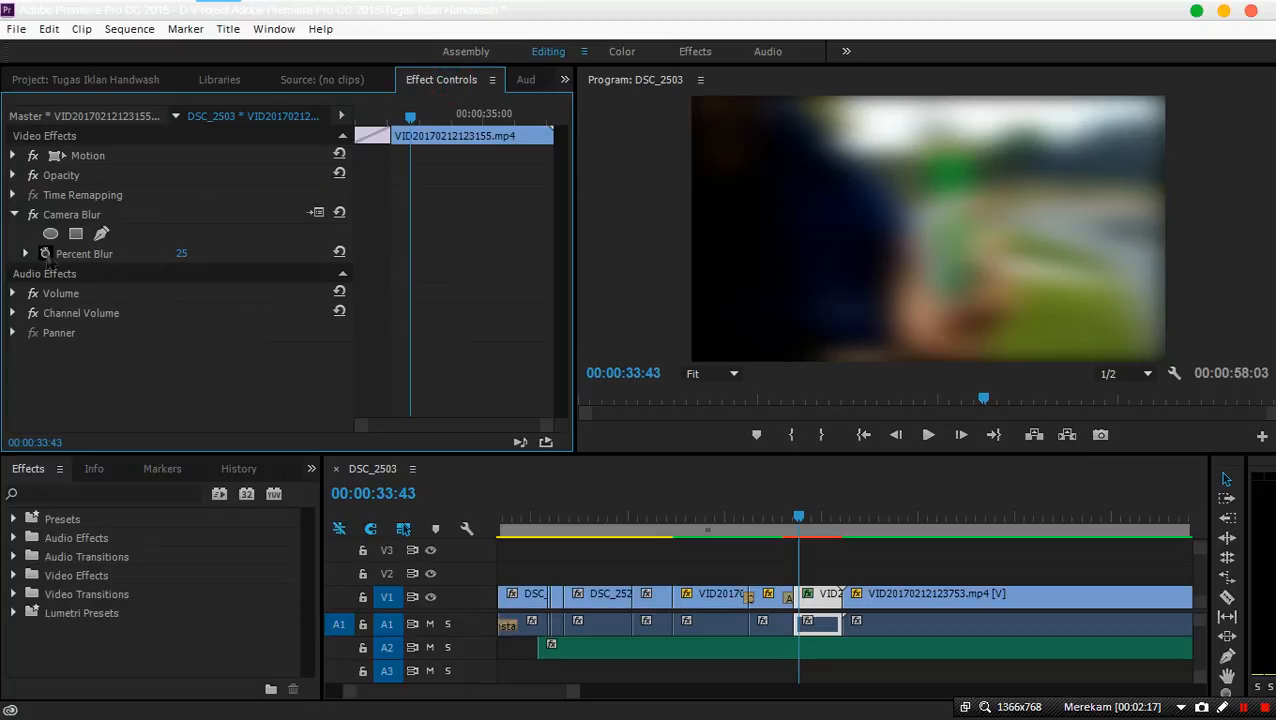
{"action": "left_click", "coordinate": [182, 253]}
{"action": "type", "text": "0"}
{"action": "key", "text": "Return"}
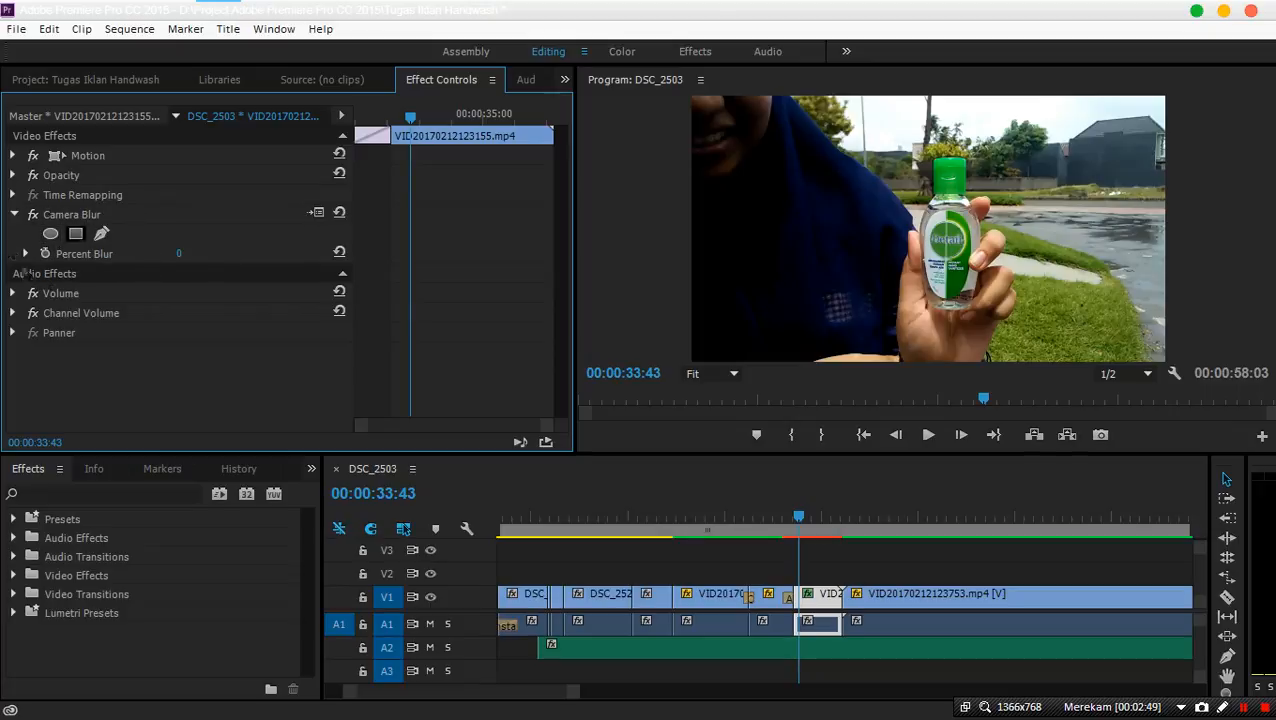
Add an elliptical mask with 0 feather to Camera Blur and shrink it to fit over the logo on the bottle
{"action": "left_click", "coordinate": [49, 236]}
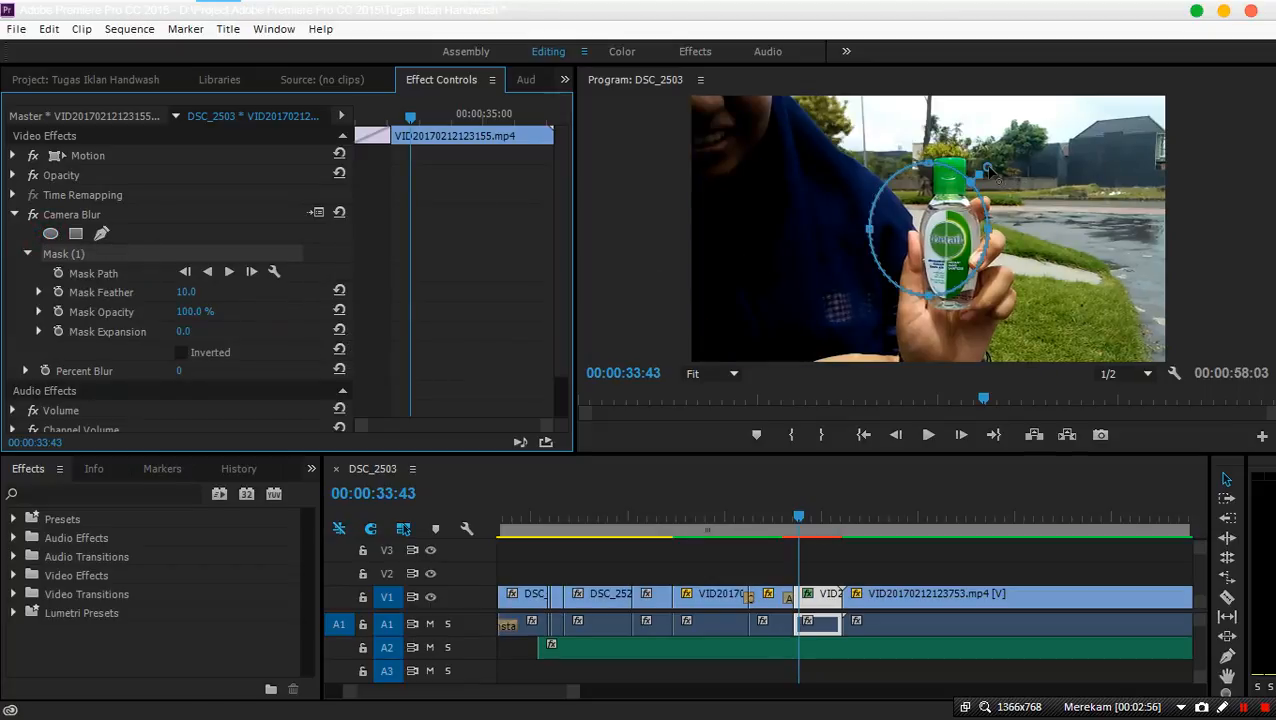
{"action": "left_click_drag", "start_coordinate": [998, 177], "coordinate": [982, 174]}
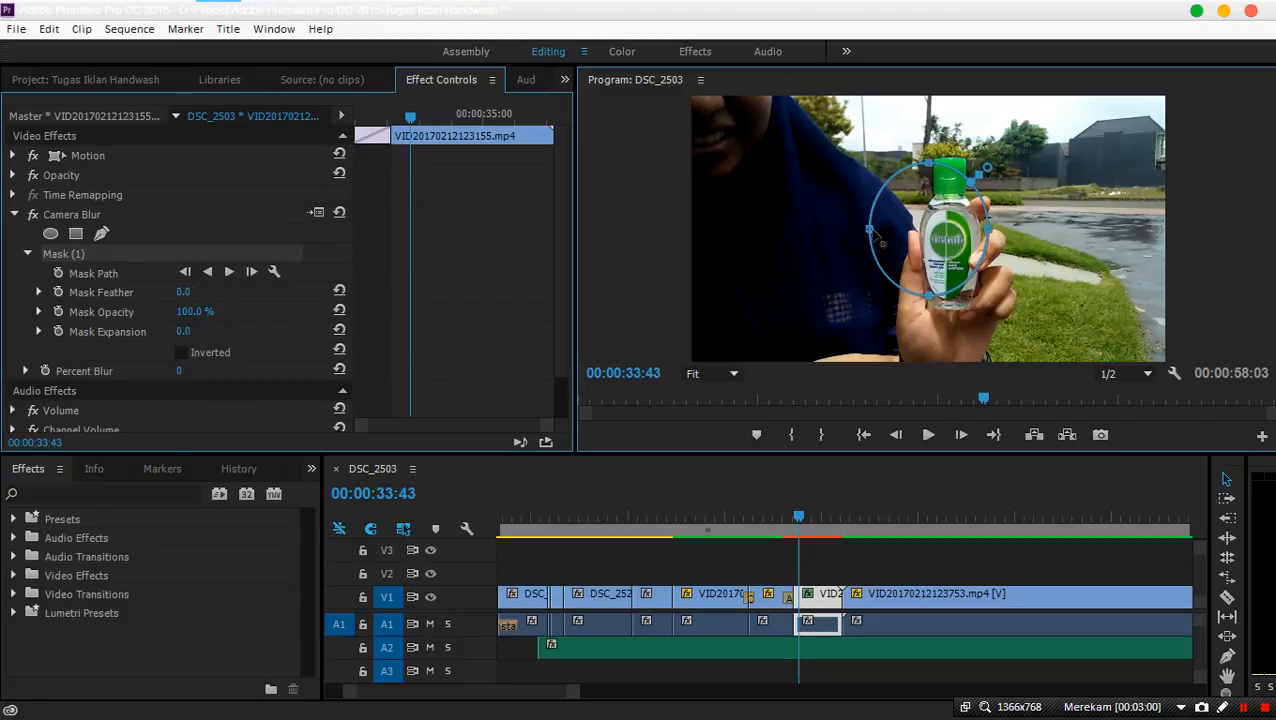
{"action": "mouse_move", "coordinate": [918, 224]}
{"action": "left_mouse_down"}
{"action": "mouse_move", "coordinate": [957, 221]}
{"action": "mouse_move", "coordinate": [910, 238]}
{"action": "mouse_move", "coordinate": [948, 250]}
{"action": "mouse_move", "coordinate": [919, 247]}
{"action": "mouse_move", "coordinate": [935, 250]}
{"action": "mouse_move", "coordinate": [927, 228]}
{"action": "left_mouse_up"}
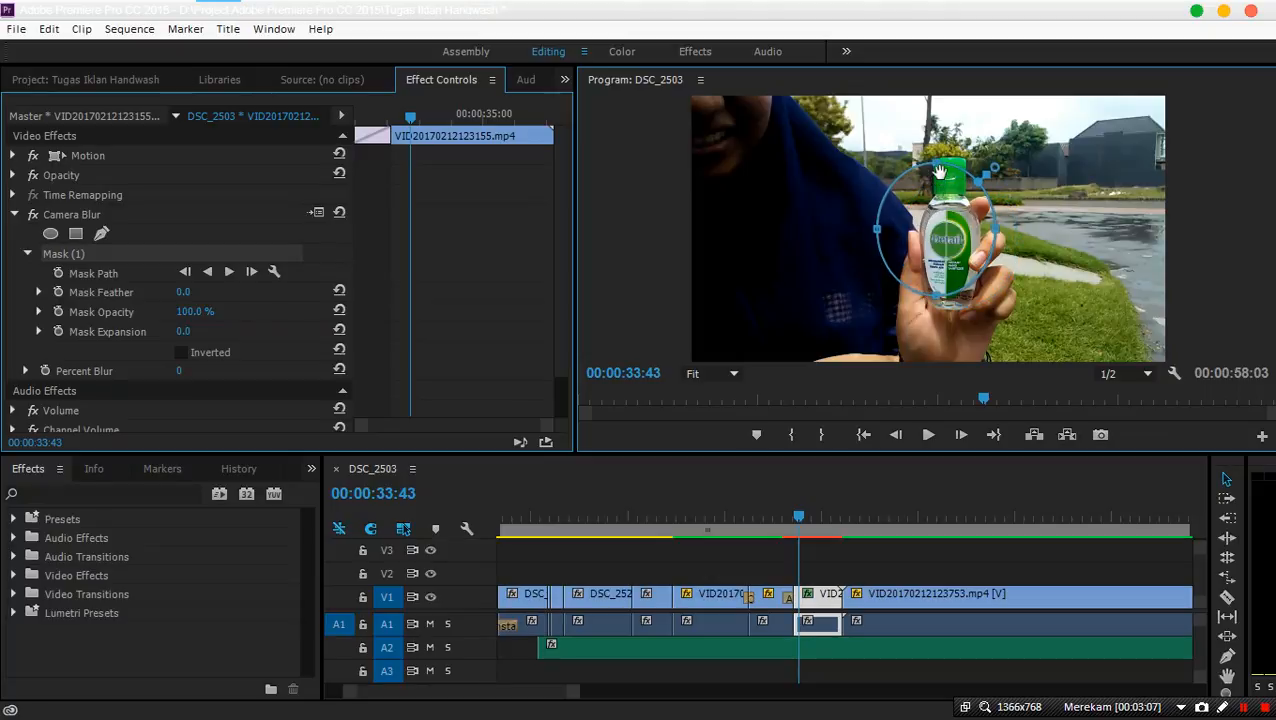
{"action": "left_click_drag", "start_coordinate": [937, 165], "coordinate": [937, 218]}
{"action": "left_click_drag", "start_coordinate": [937, 300], "coordinate": [976, 258]}
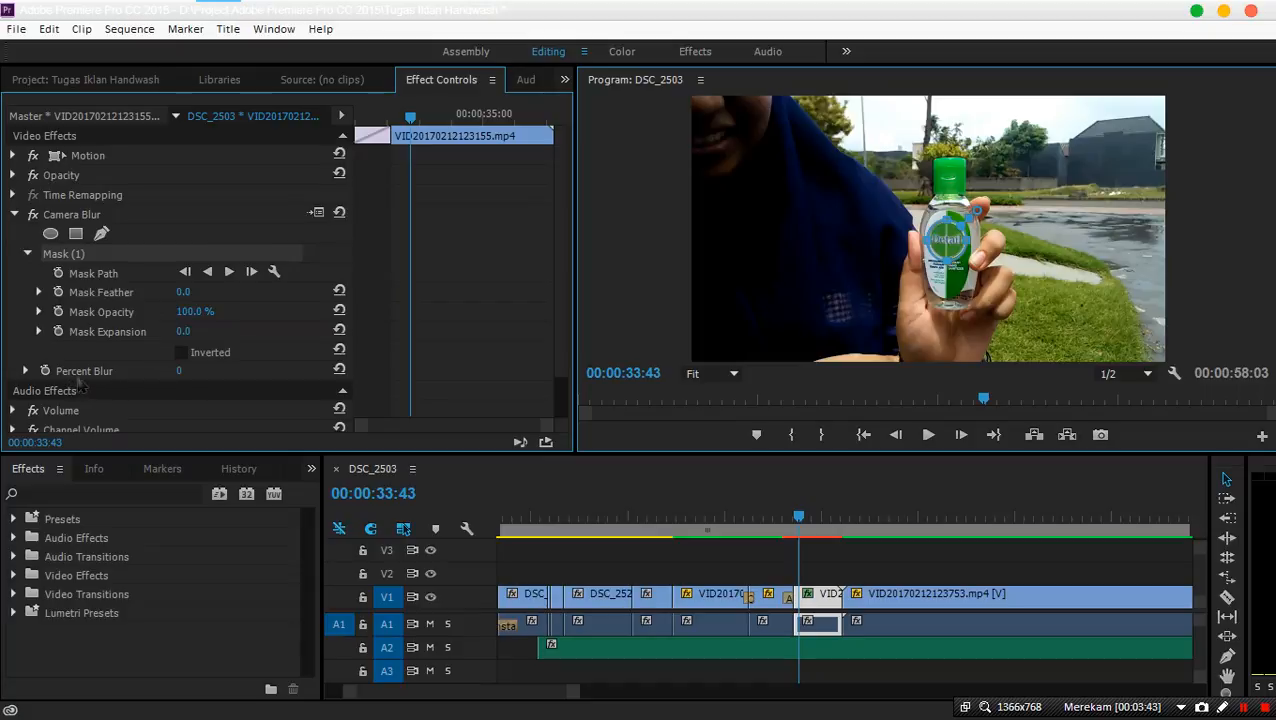
Set Camera Blur's Percent Blur to 20 and track its mask forward to the end of the clip
{"action": "left_click", "coordinate": [180, 372]}
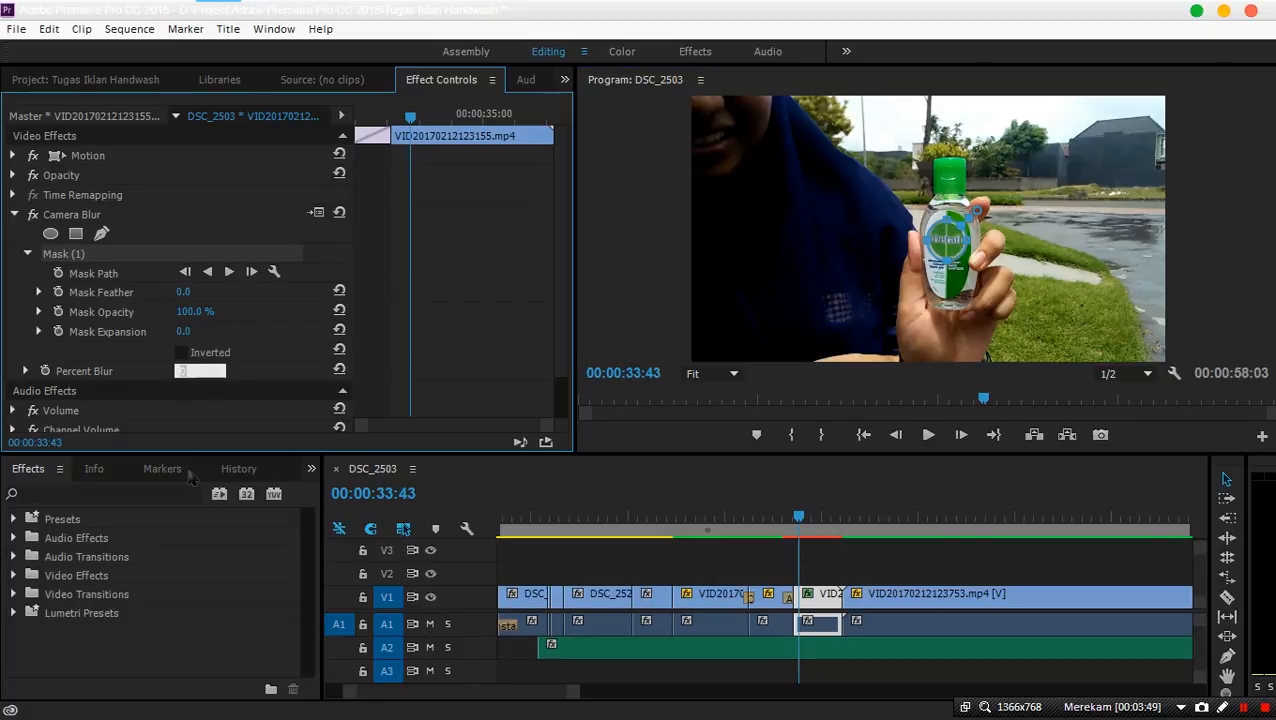
{"action": "type", "text": "20"}
{"action": "key", "text": "Return"}
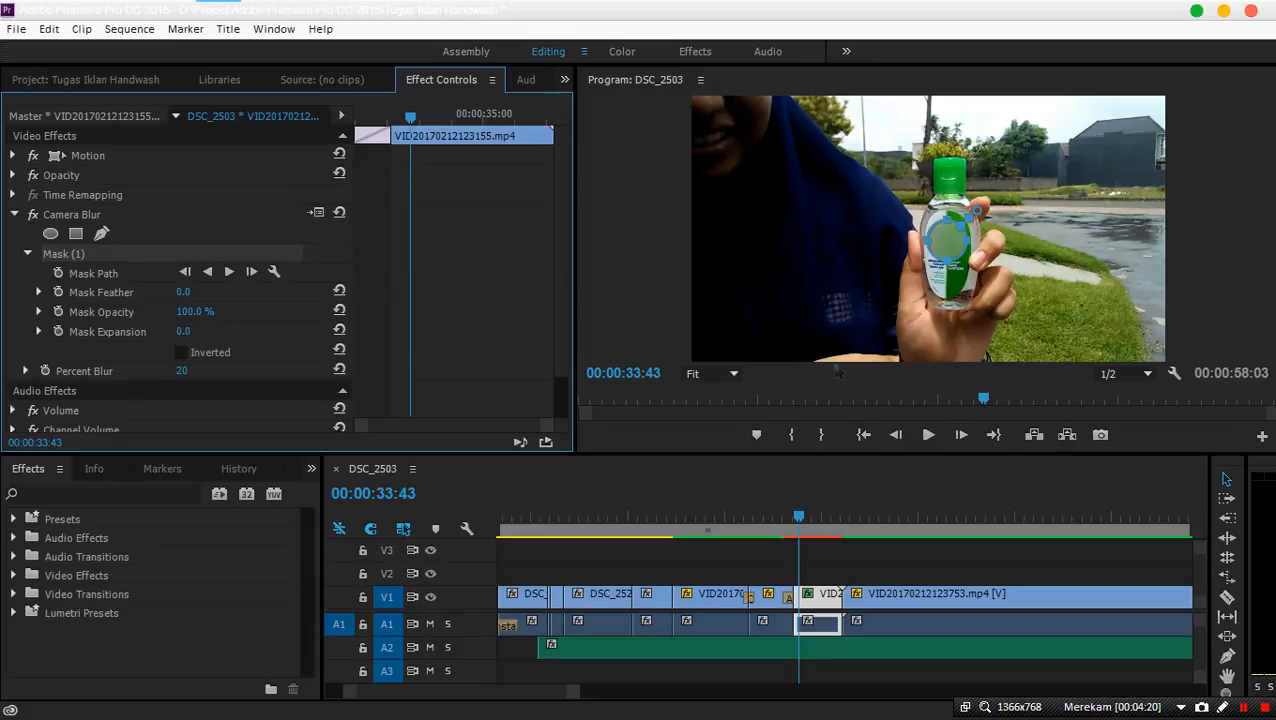
{"action": "left_click", "coordinate": [229, 272]}
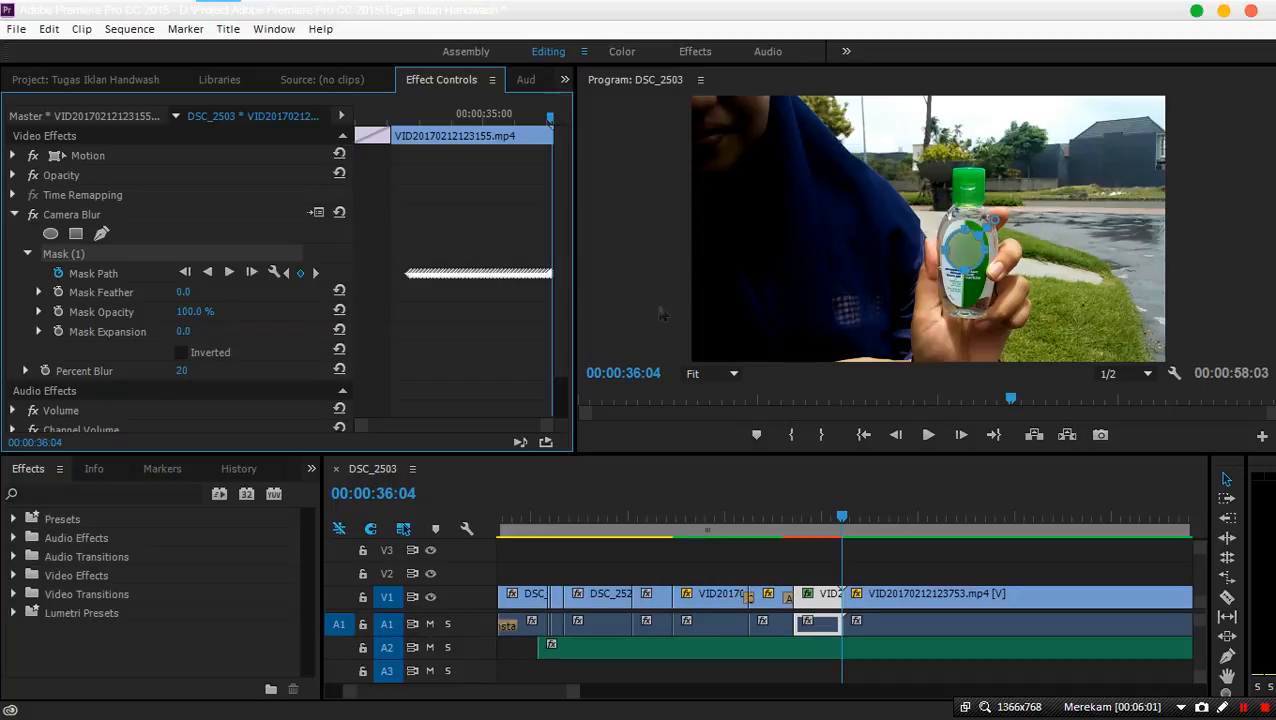
Play back the bottle clip to check that the blur follows the logo, and return the playhead to the clip's start
{"action": "left_click_drag", "start_coordinate": [842, 518], "coordinate": [782, 522]}
{"action": "key", "text": "space"}
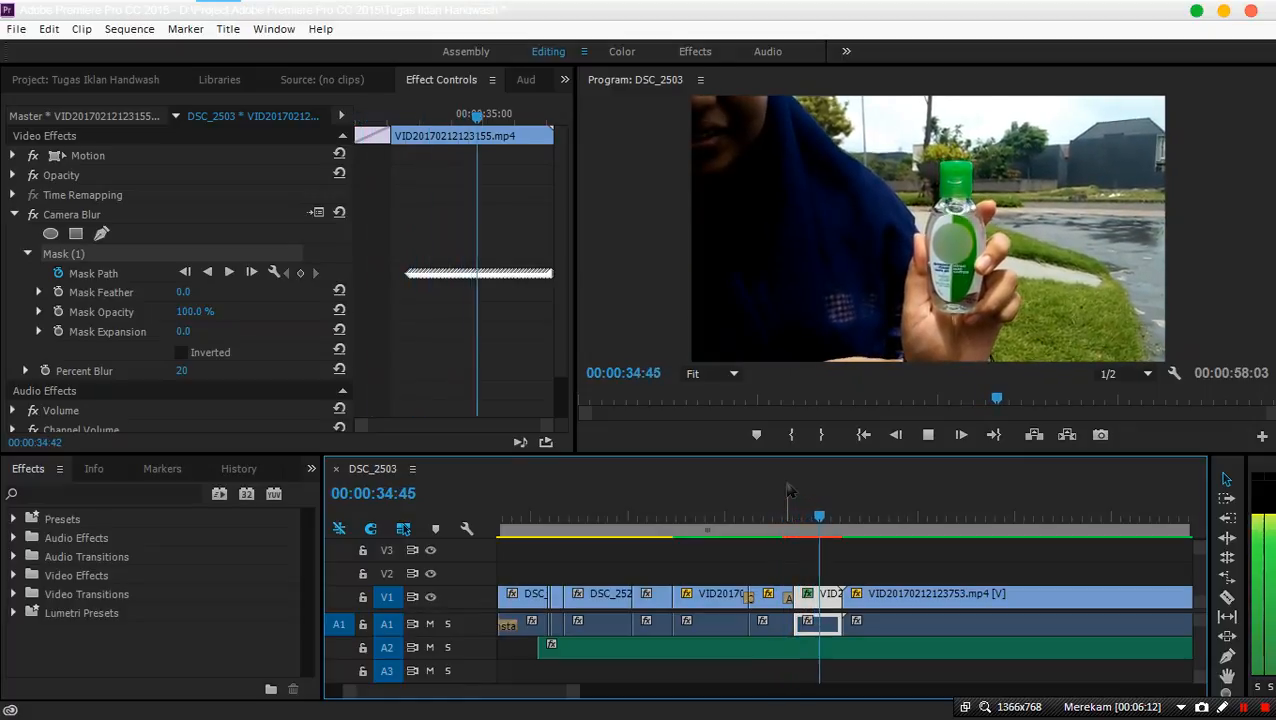
{"action": "key", "text": "space"}
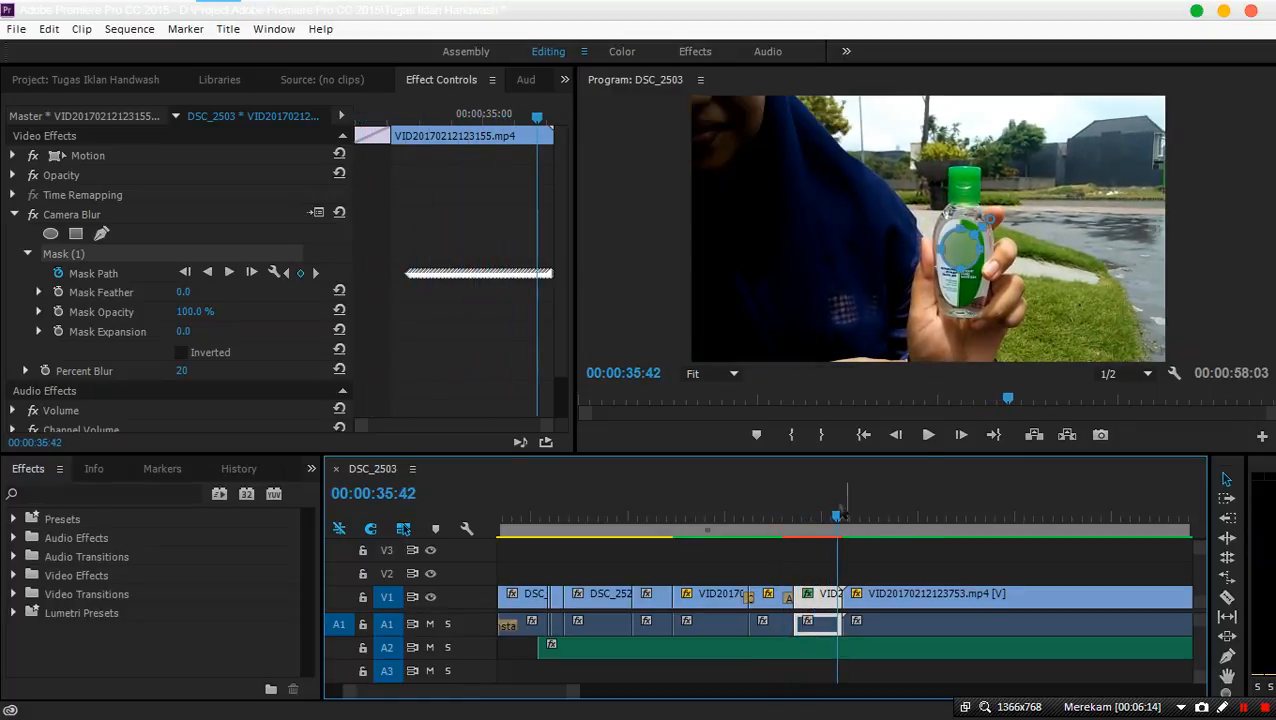
{"action": "left_click_drag", "start_coordinate": [838, 520], "coordinate": [794, 519]}
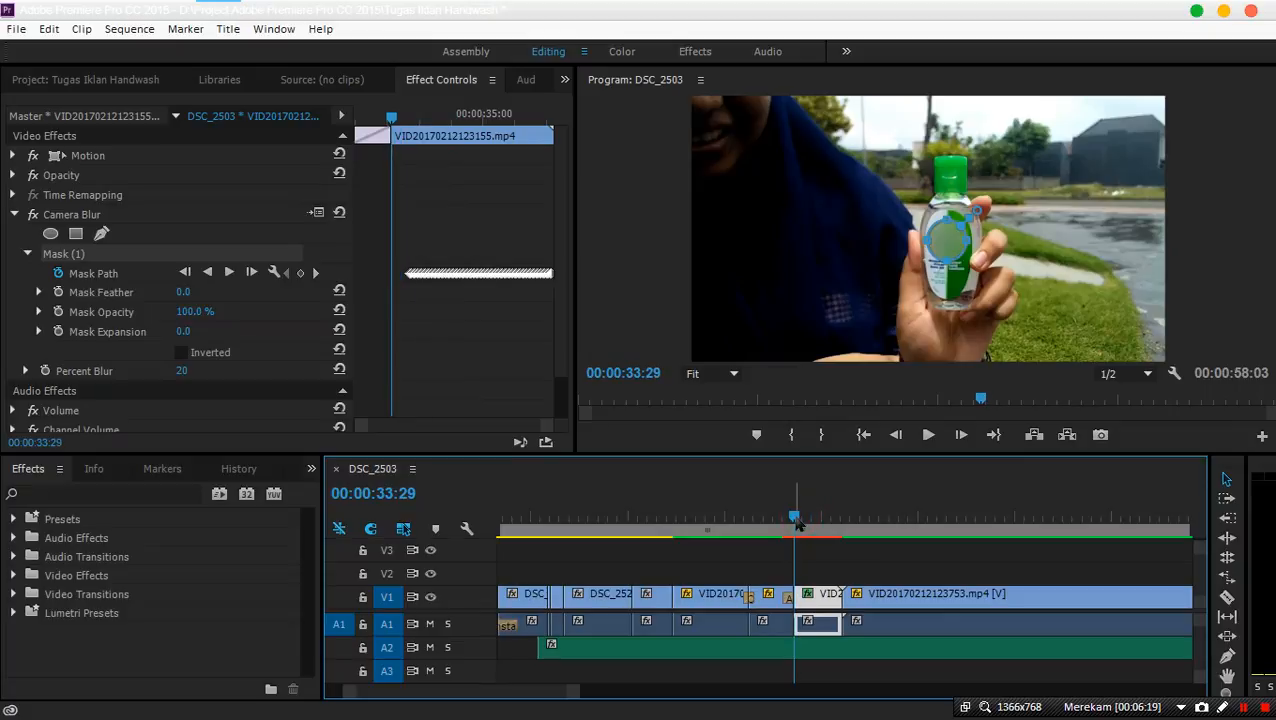
{"action": "left_click", "coordinate": [118, 86]}
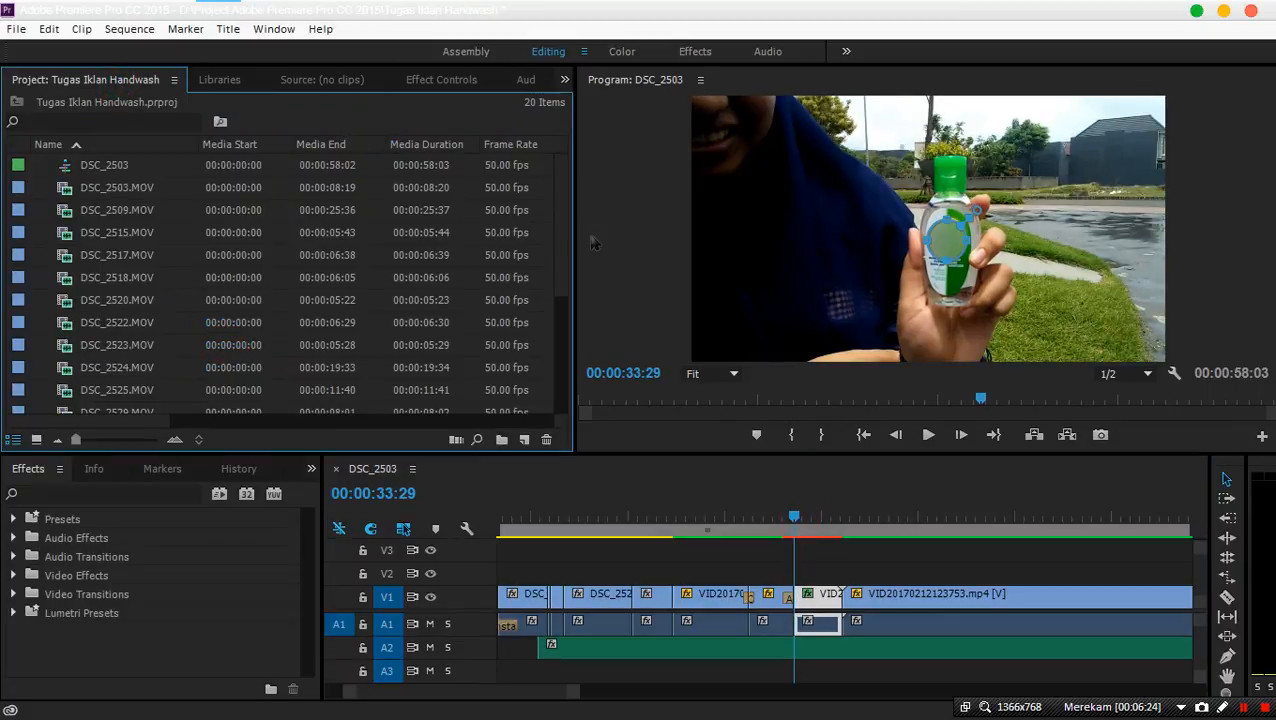
{"action": "mouse_move", "coordinate": [563, 237]}
{"action": "left_mouse_down"}
{"action": "mouse_move", "coordinate": [563, 301]}
{"action": "mouse_move", "coordinate": [563, 236]}
{"action": "left_mouse_up"}
{"action": "left_click", "coordinate": [95, 470]}
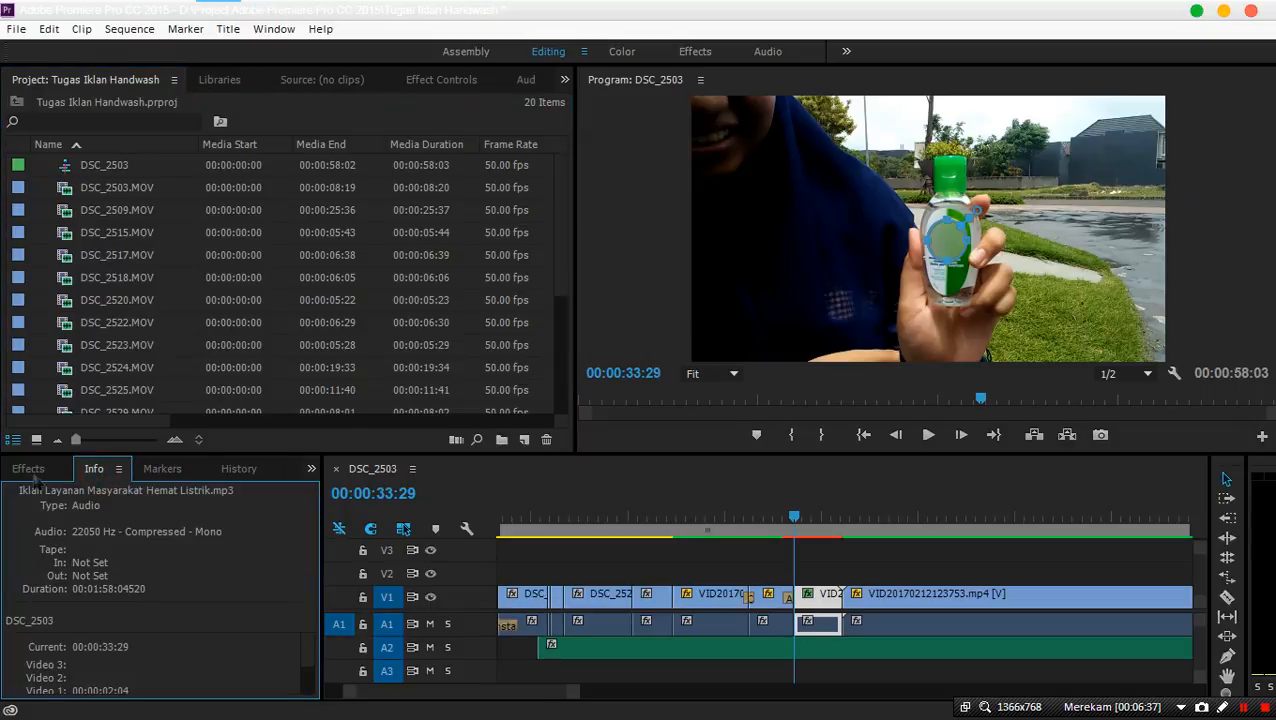
{"action": "left_click", "coordinate": [33, 475]}
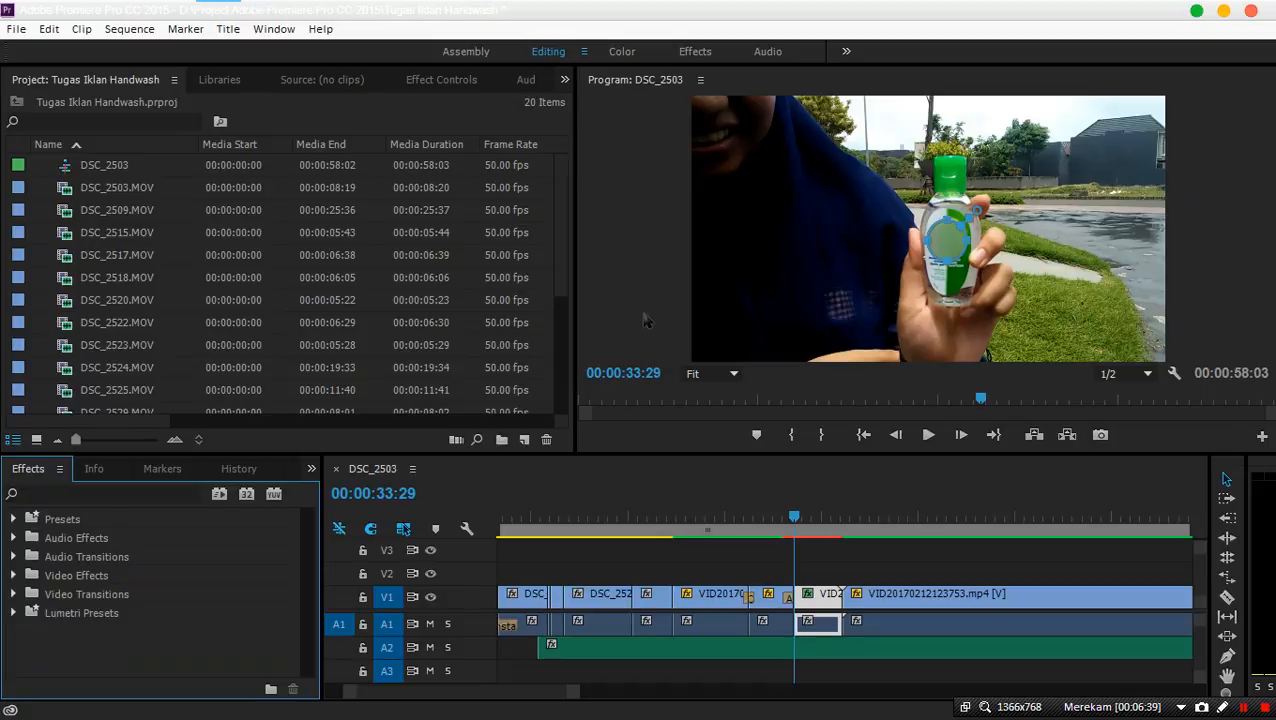